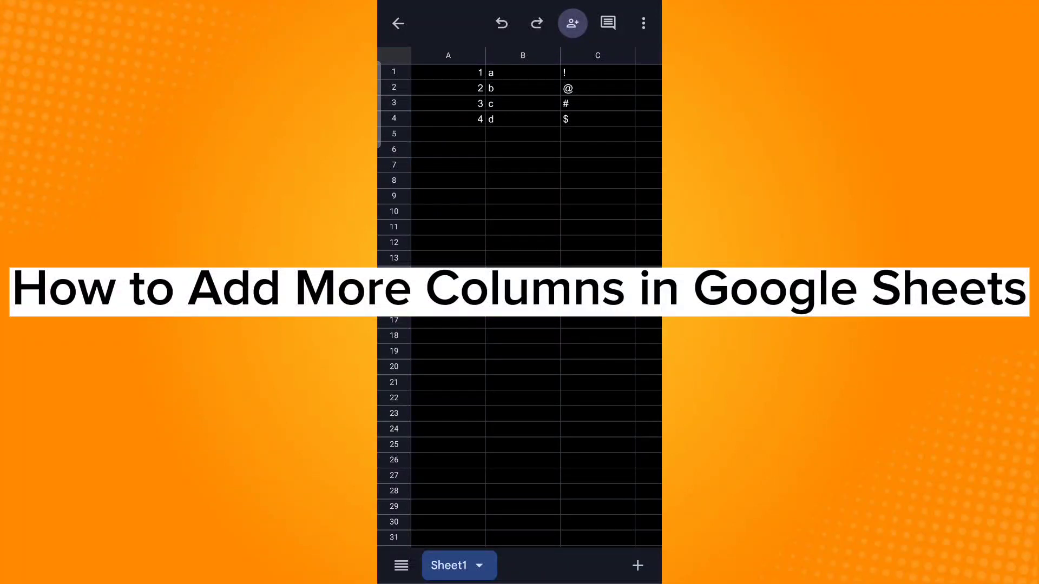
Select a cell in column A of the sample data sheet.
{"action": "left_click", "coordinate": [448, 133]}
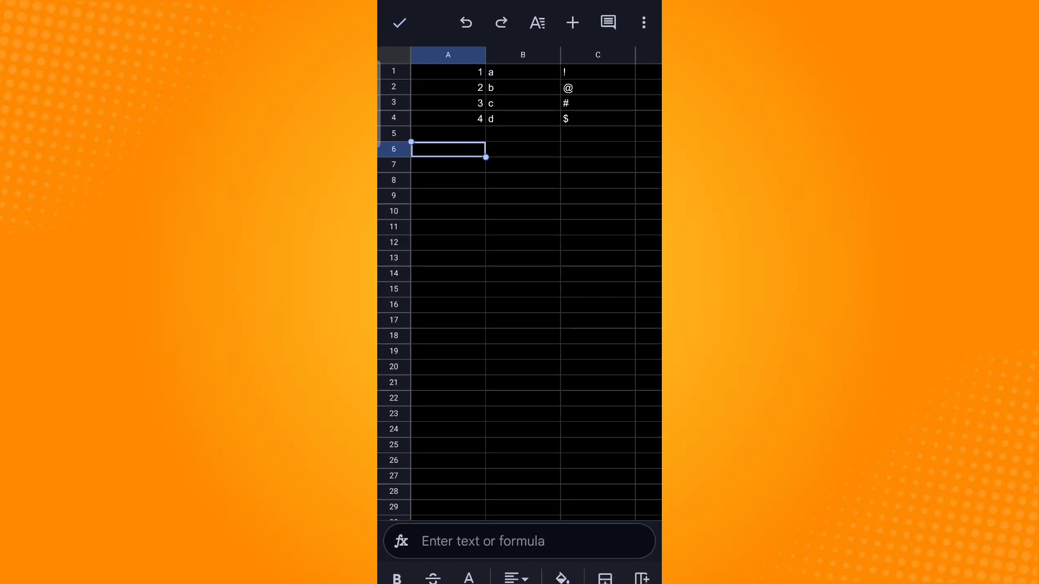
Bring up the Insert (+) options and scroll to the column choices.
{"action": "left_click", "coordinate": [572, 23]}
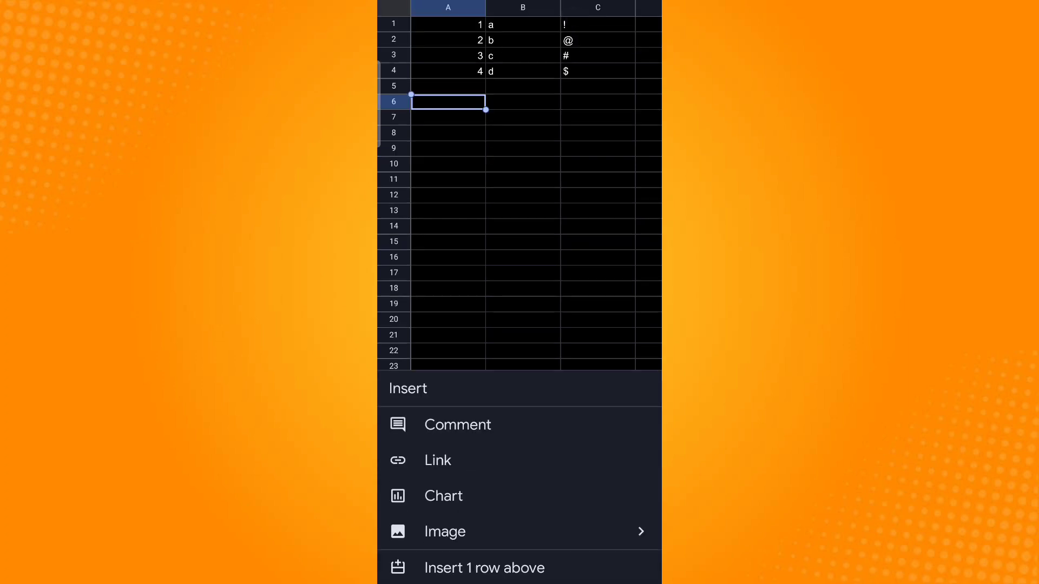
{"action": "left_click_drag", "start_coordinate": [528, 400], "coordinate": [490, 402]}
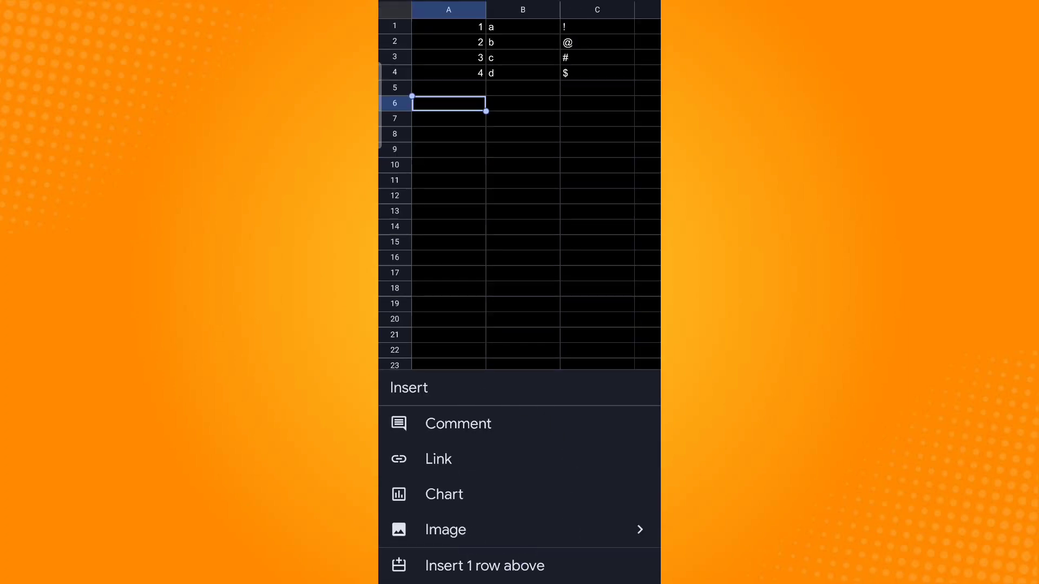
{"action": "left_click_drag", "start_coordinate": [584, 489], "coordinate": [599, 339]}
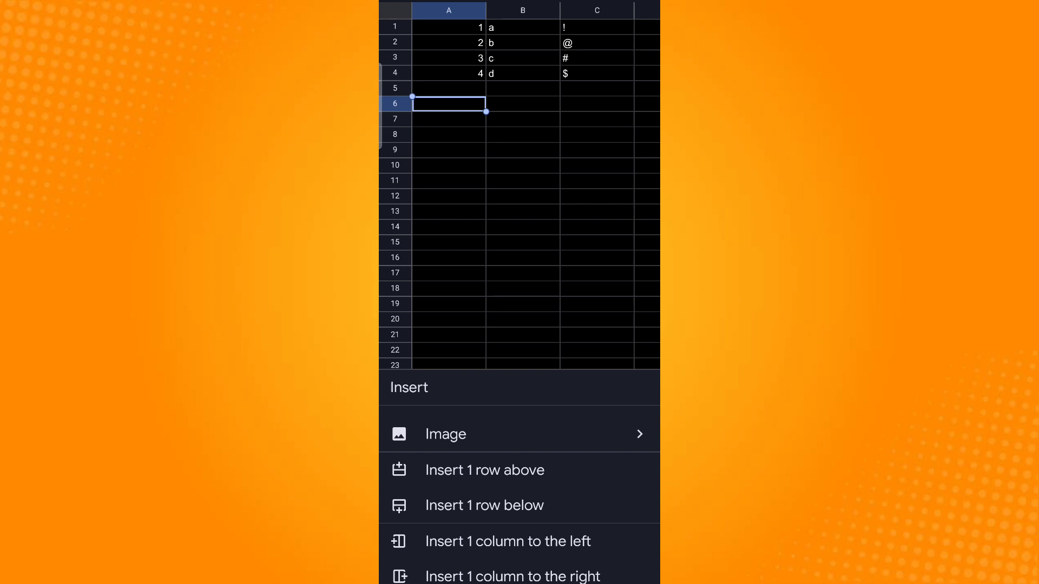
Insert 1 column to the left, adding an empty column A before the data.
{"action": "left_click", "coordinate": [551, 544]}
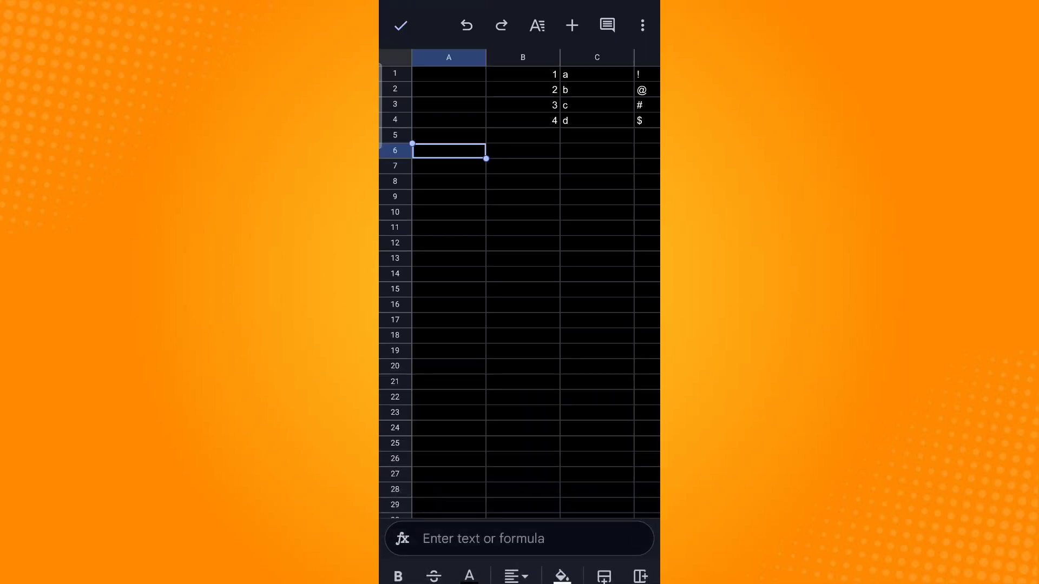